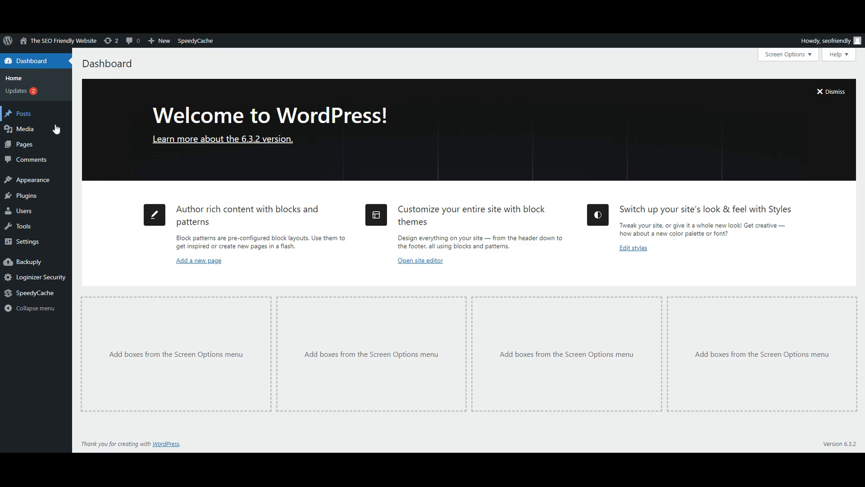
- Open the page for adding a new theme to the WordPress site
mouse_move(36, 199)
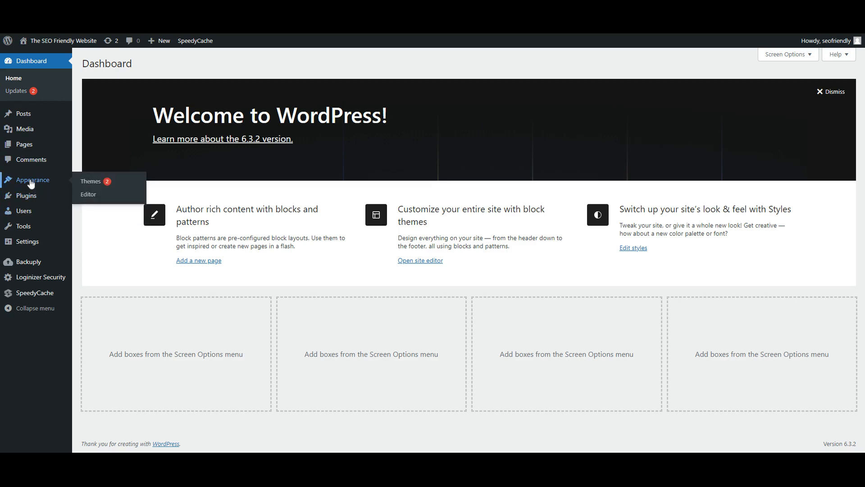
click(94, 186)
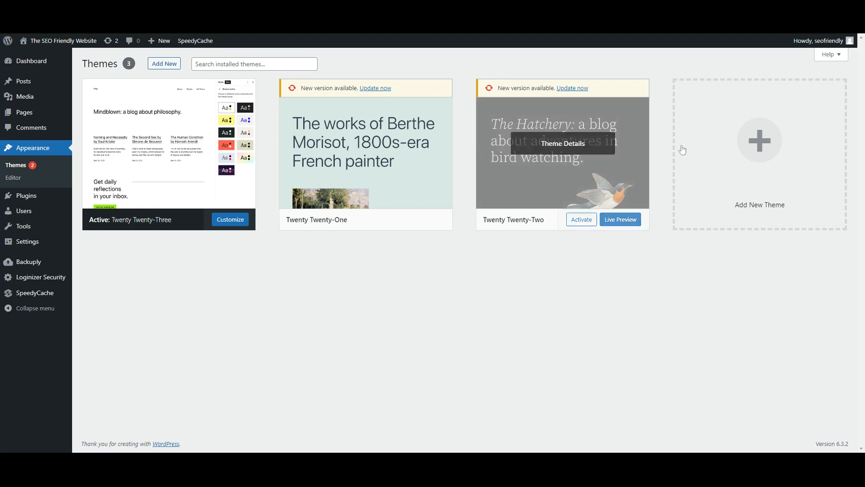
click(762, 130)
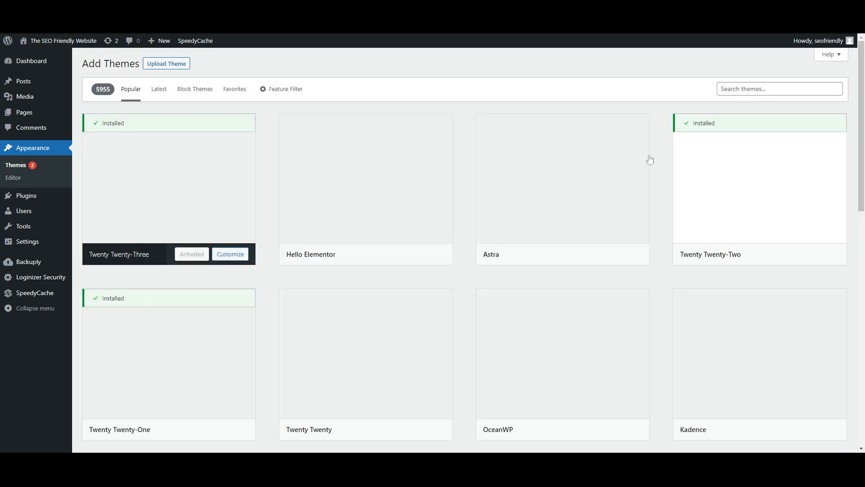
- Install the Astra theme from the popular themes and activate it
mouse_move(563, 175)
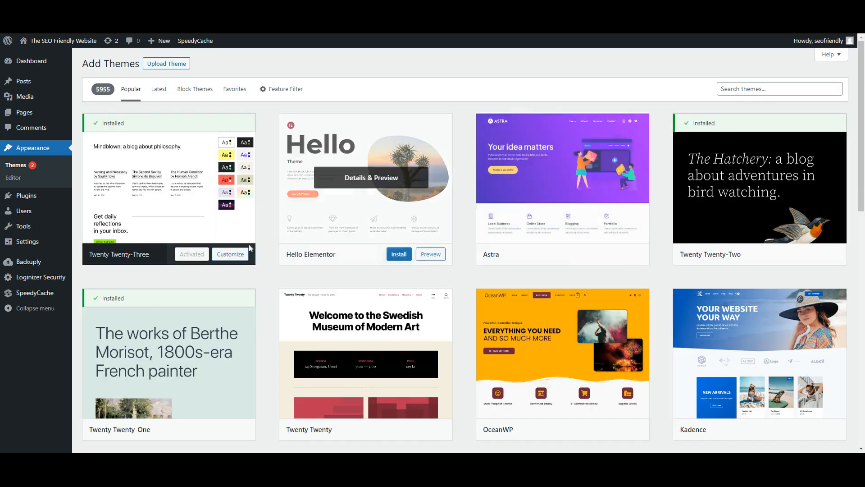
mouse_move(201, 234)
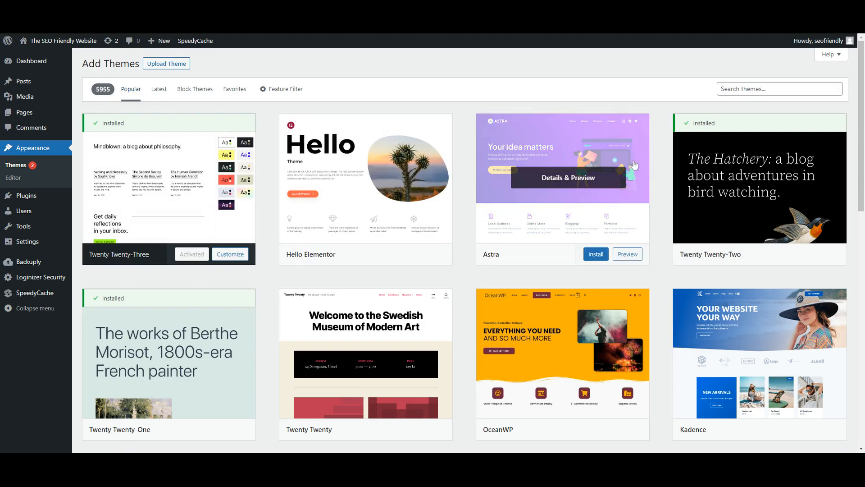
mouse_move(681, 211)
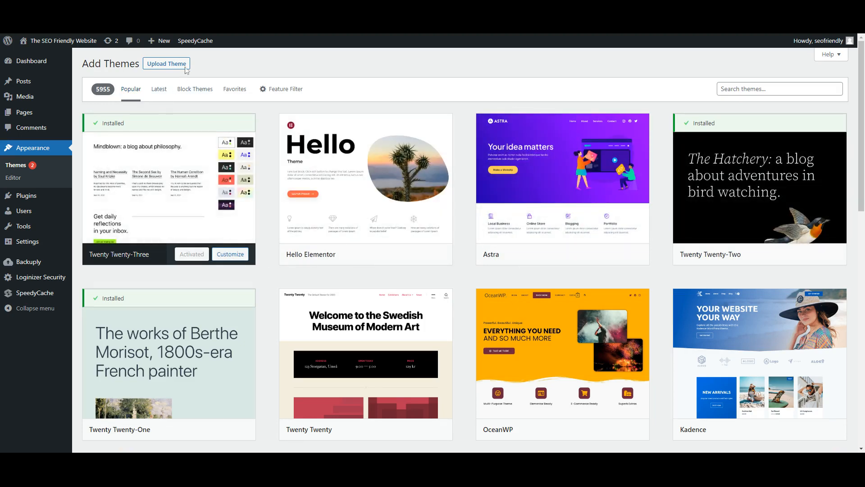
mouse_move(224, 117)
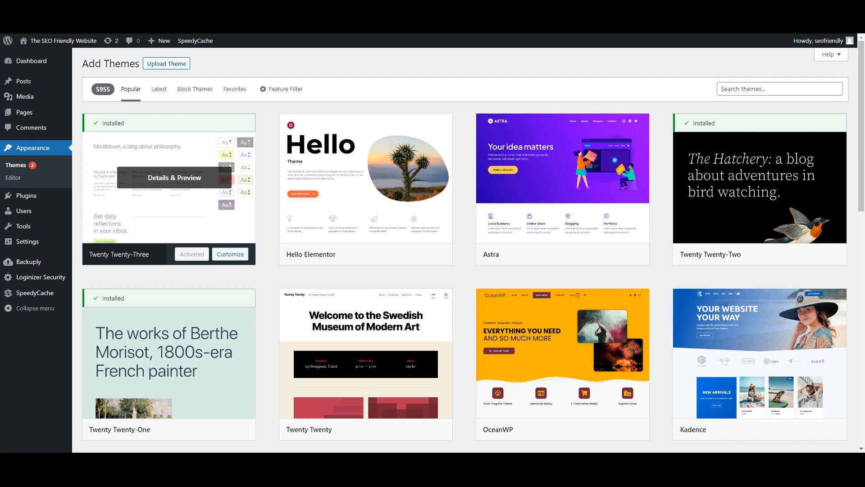
mouse_move(596, 147)
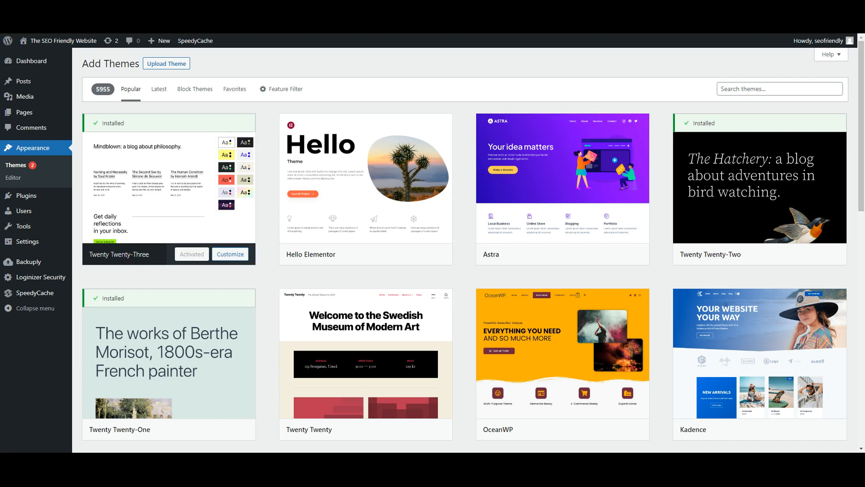
click(593, 255)
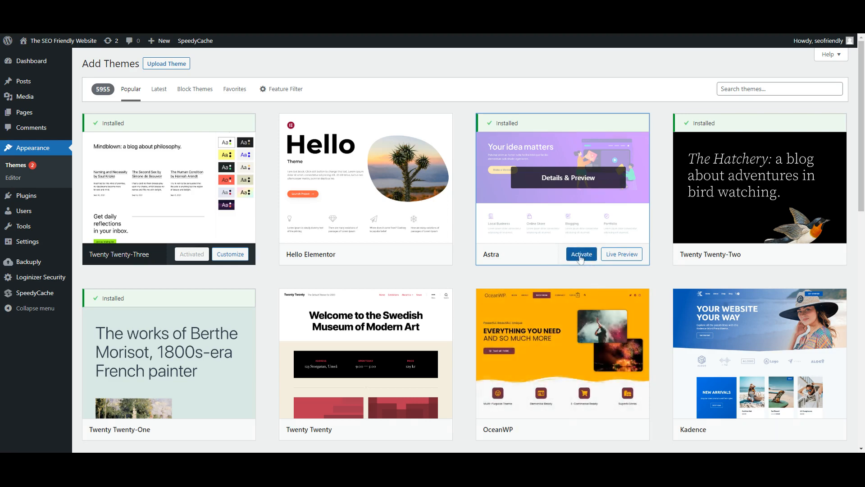
click(581, 255)
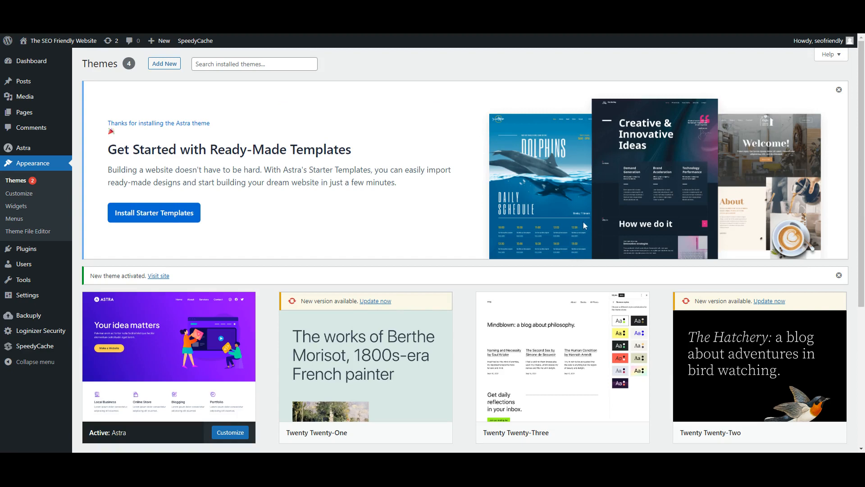
- Open the Customizer for the active Astra theme
scroll(583, 221, down, 3)
mouse_move(169, 205)
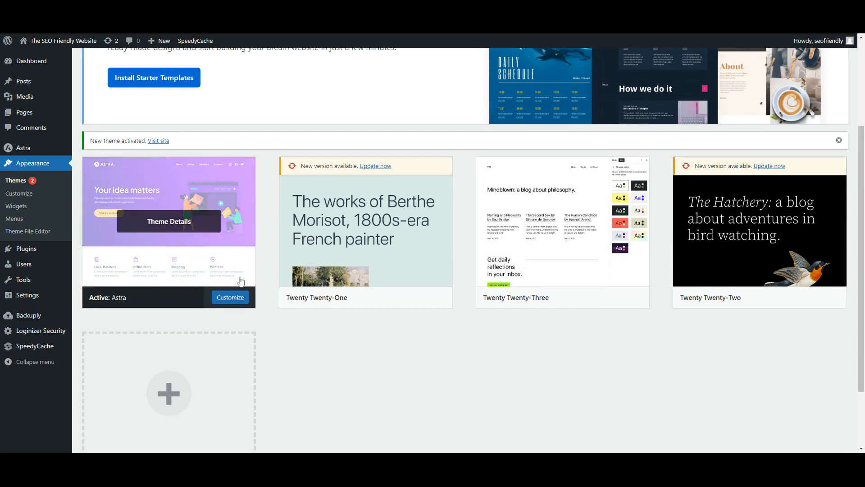
click(232, 298)
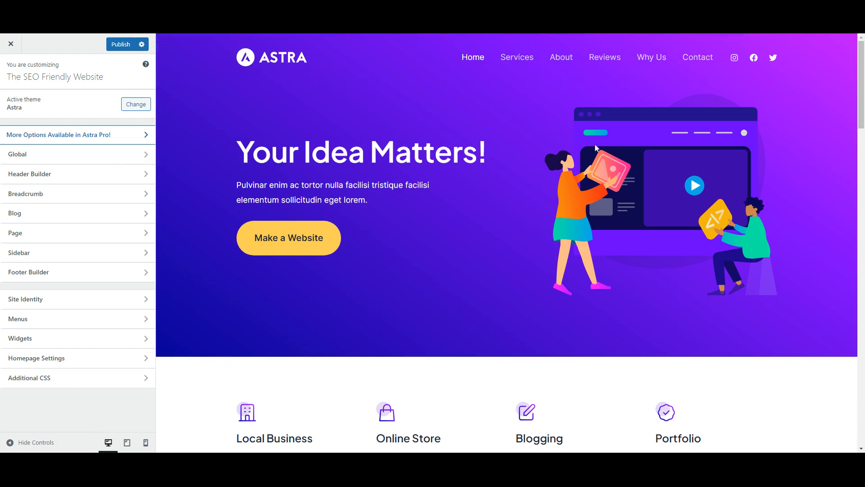
- Examine the Global and Header Builder sections of the Customizer
scroll(595, 148, down, 3)
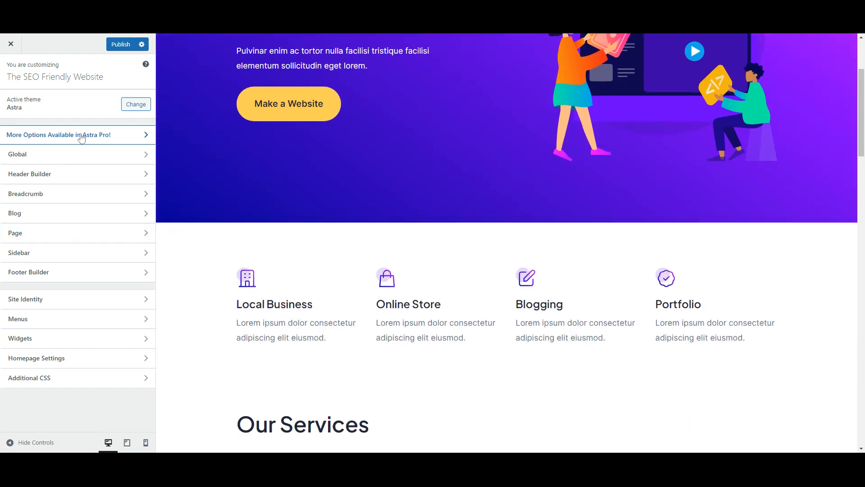
click(78, 160)
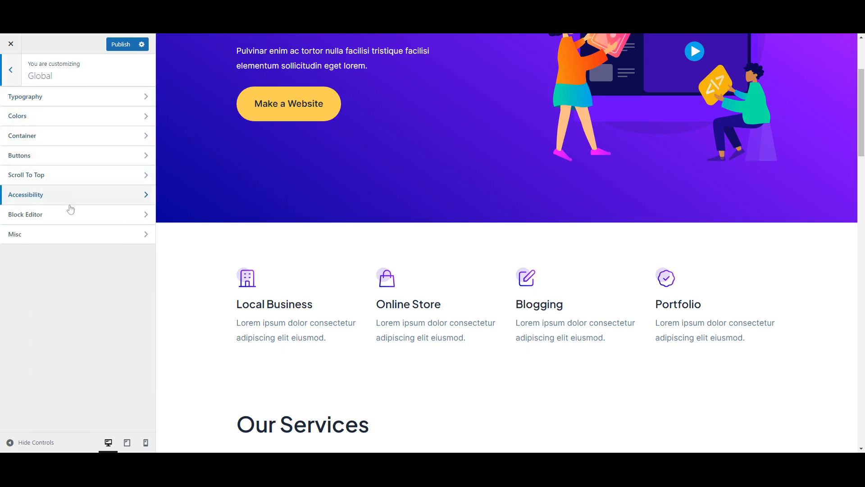
click(11, 71)
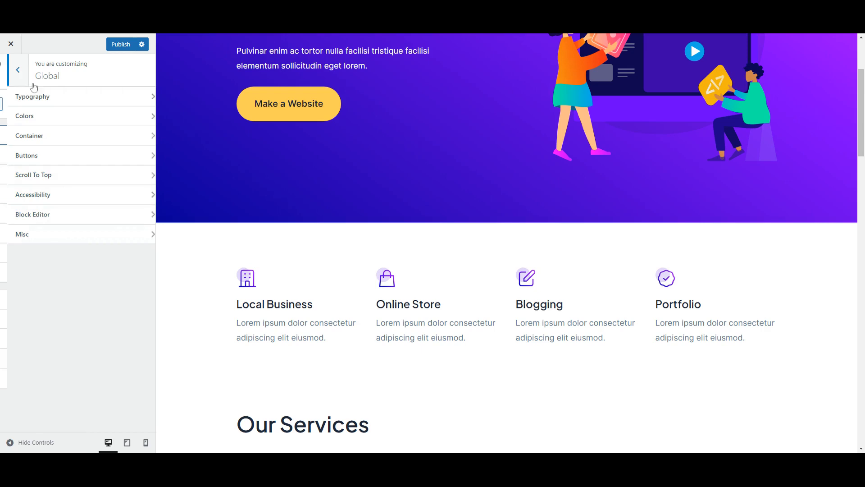
click(115, 177)
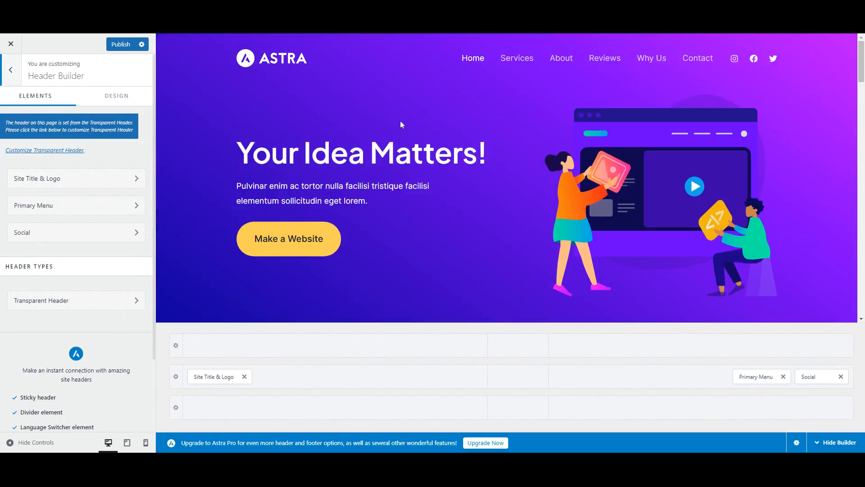
scroll(471, 209, down, 2)
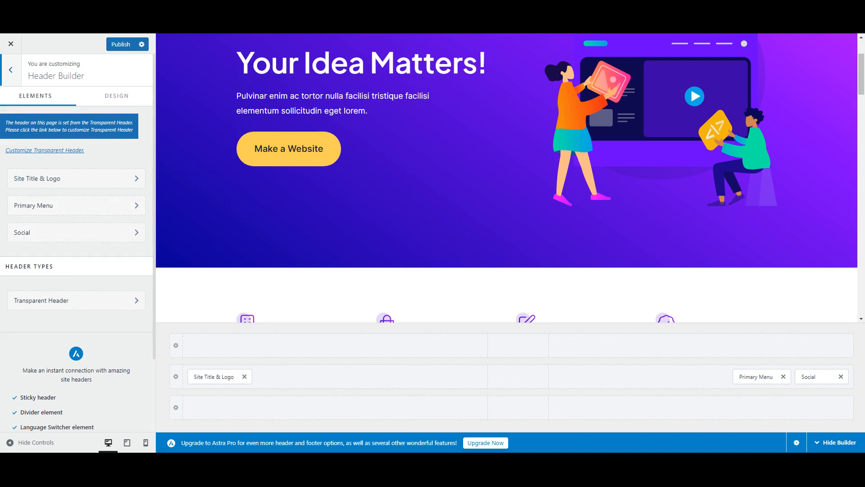
scroll(453, 201, up, 2)
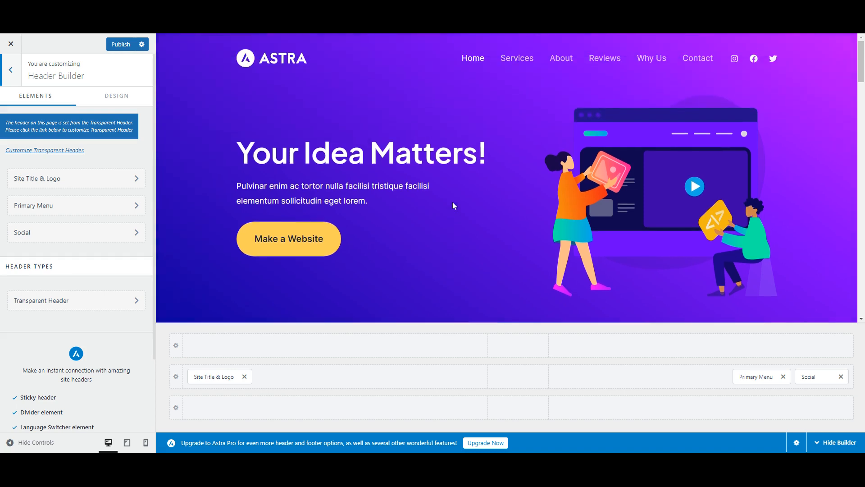
click(9, 76)
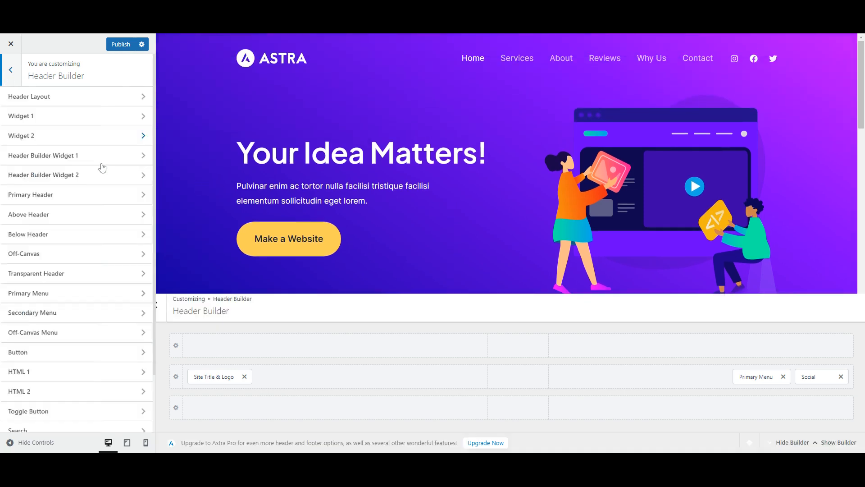
- Set the Page container layout to the Full Width option
click(106, 239)
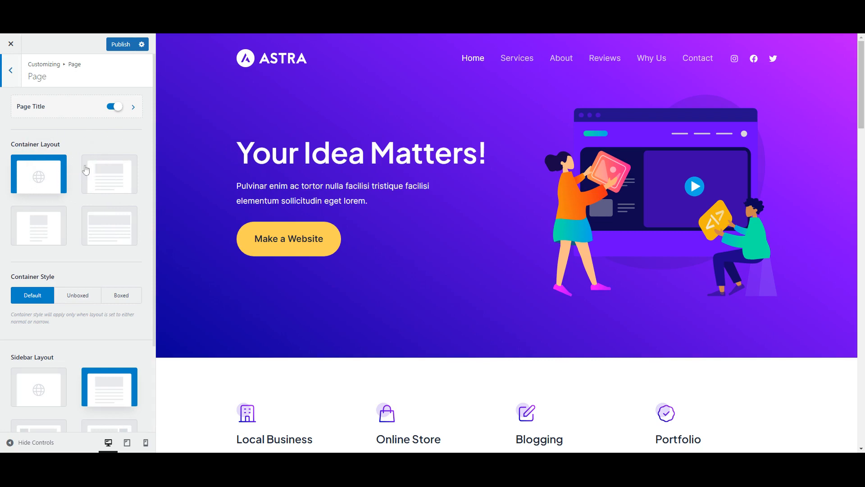
click(107, 175)
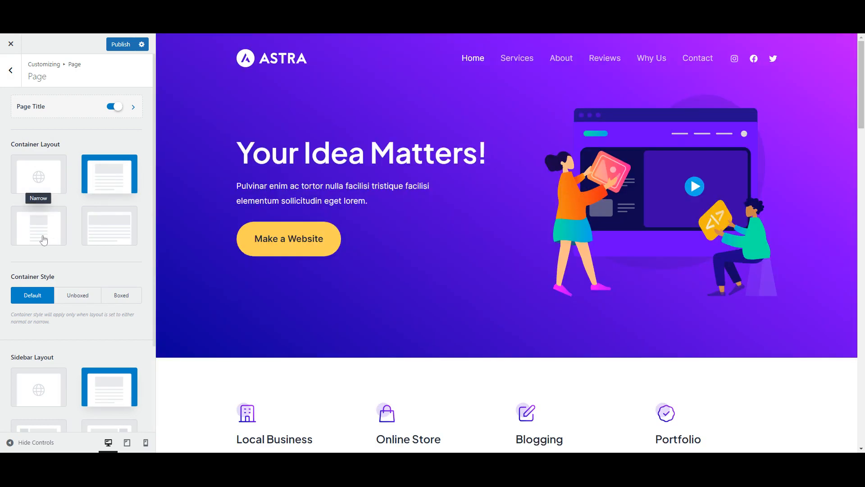
click(44, 239)
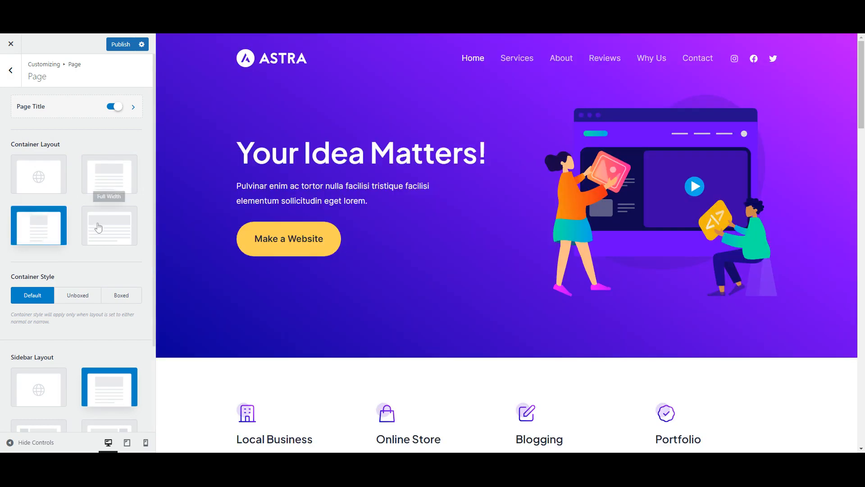
click(98, 228)
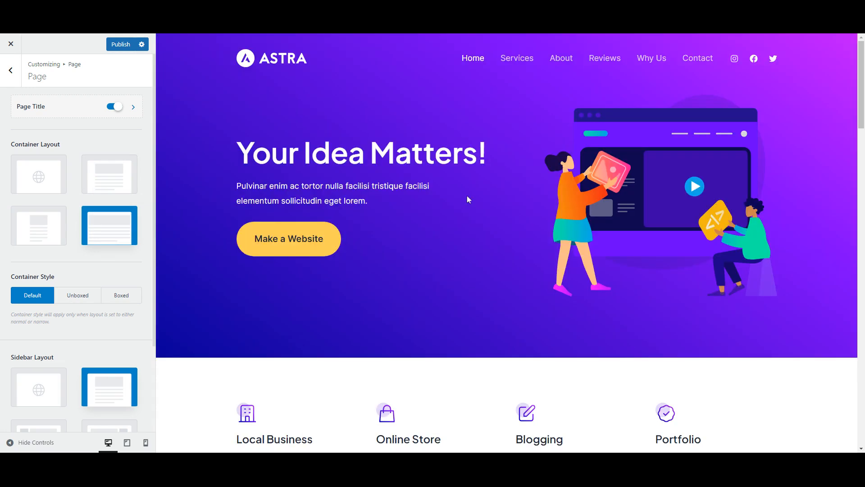
scroll(483, 189, down, 7)
scroll(483, 187, up, 7)
click(10, 82)
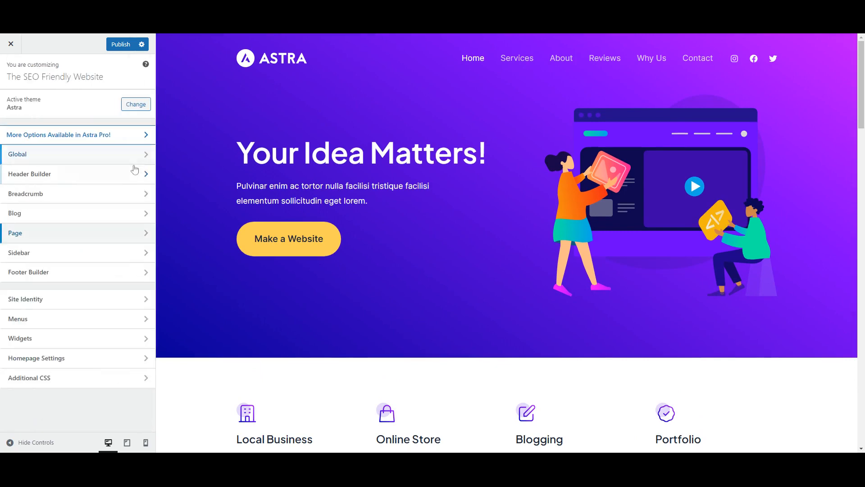
- Delete "| Powered by [theme_author]" from the footer Copyright text and publish the changes
click(102, 277)
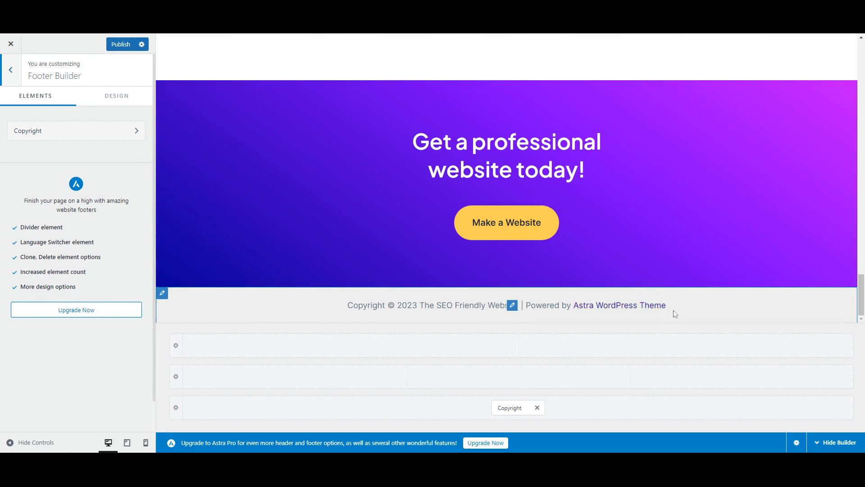
click(522, 405)
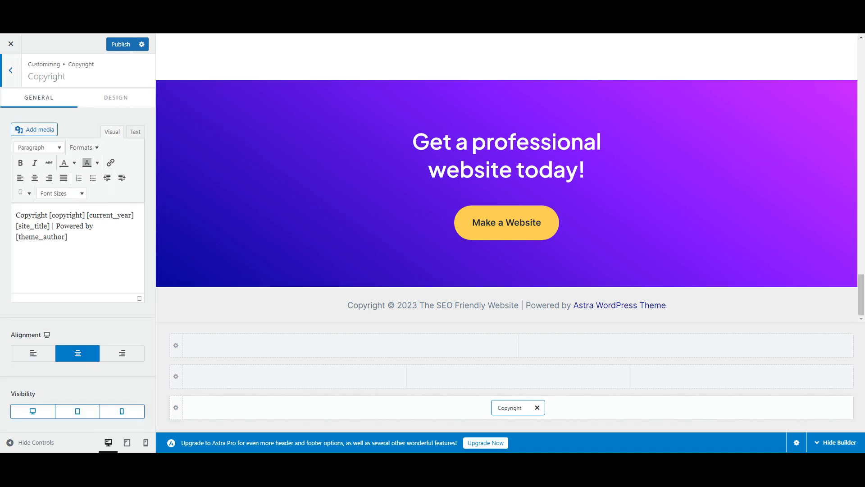
click(68, 237)
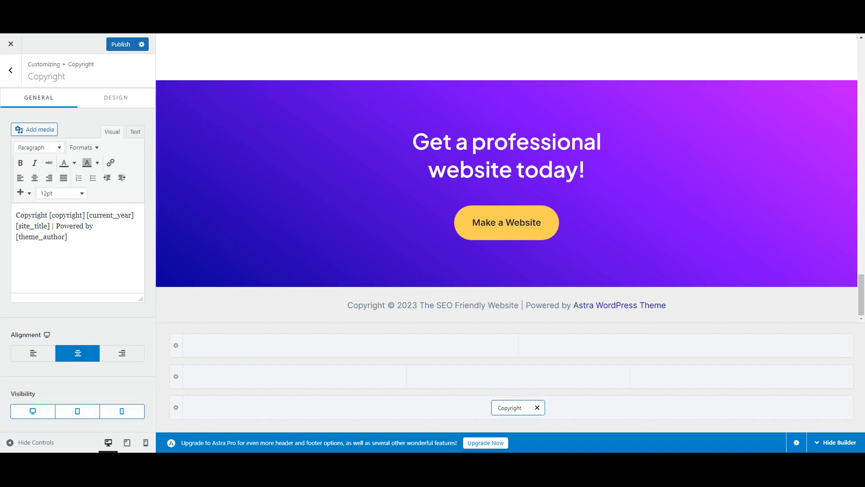
key(BackSpace)
key(BackSpace)
key(BackSpace)
key(BackSpace)
key(BackSpace)
key(BackSpace)
key(BackSpace)
key(BackSpace)
key(BackSpace)
key(BackSpace)
key(BackSpace)
key(BackSpace)
key(BackSpace)
key(BackSpace)
key(BackSpace)
key(BackSpace)
key(BackSpace)
key(BackSpace)
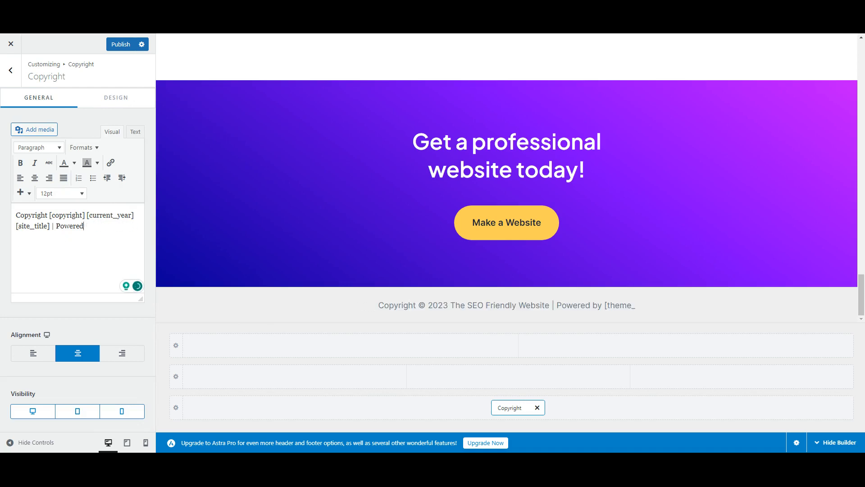
key(BackSpace)
key(BackSpace)
key(BackSpace)
key(BackSpace)
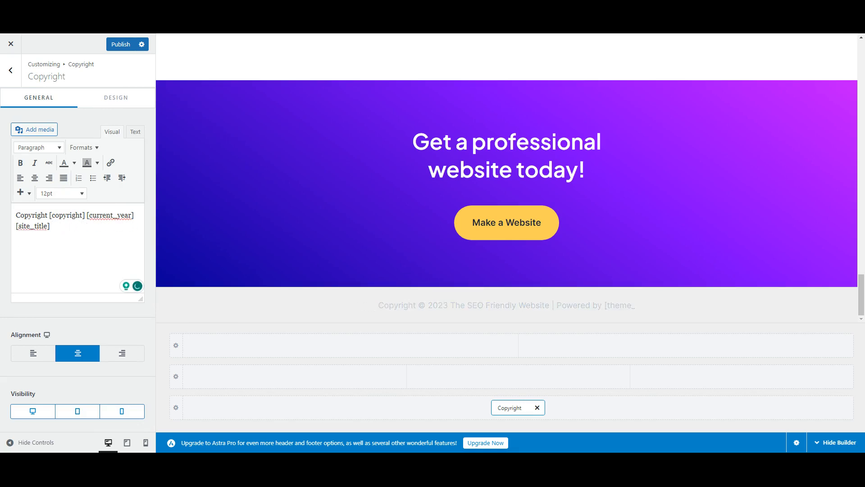
click(125, 48)
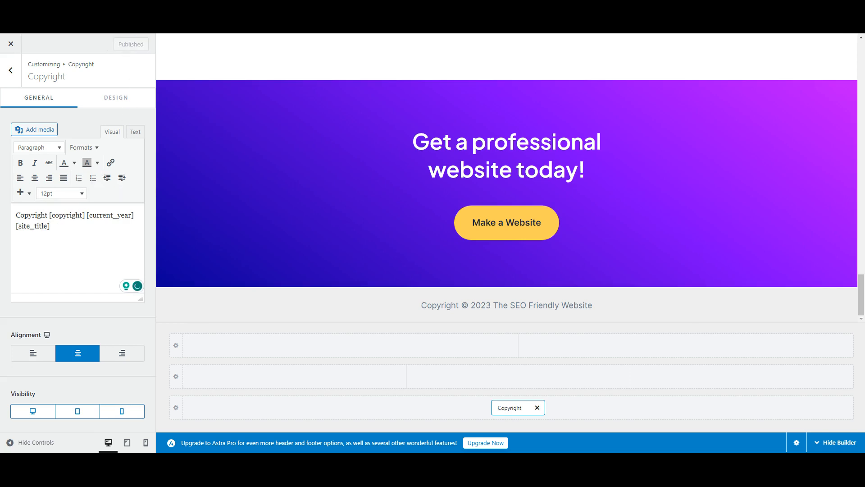
- Open the Site Identity settings for the logo and site title
mouse_move(48, 215)
mouse_down()
mouse_move(134, 215)
mouse_move(49, 225)
mouse_up()
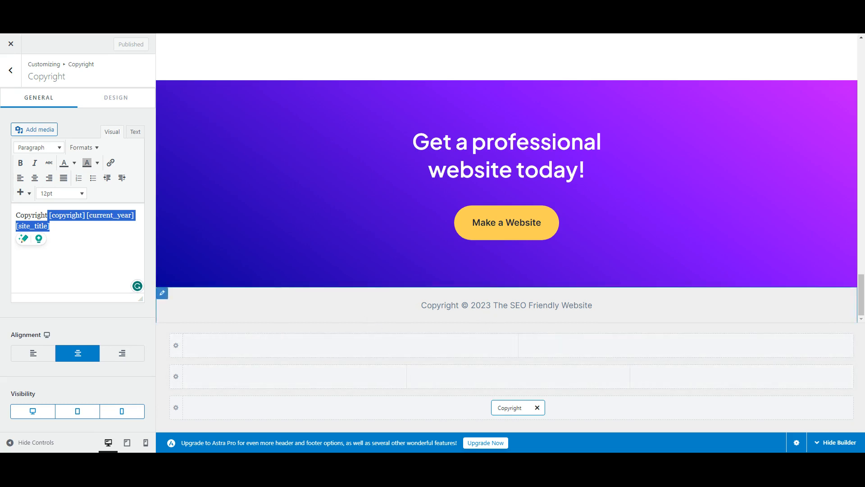
click(10, 70)
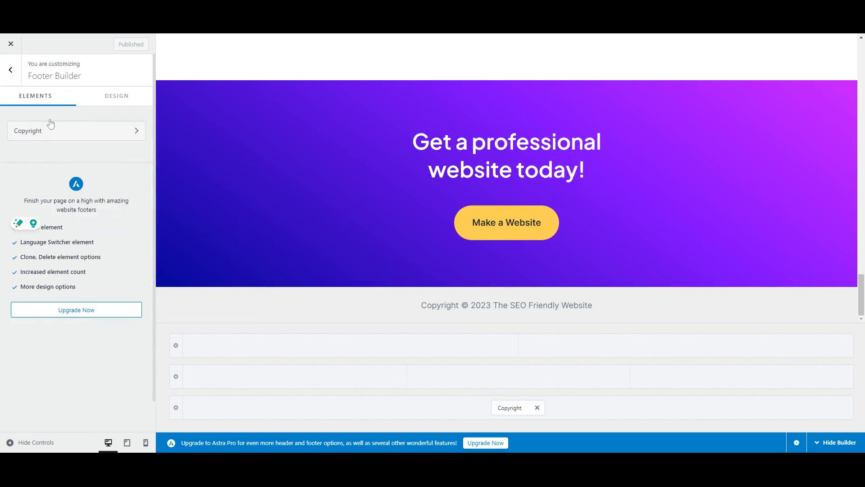
click(9, 69)
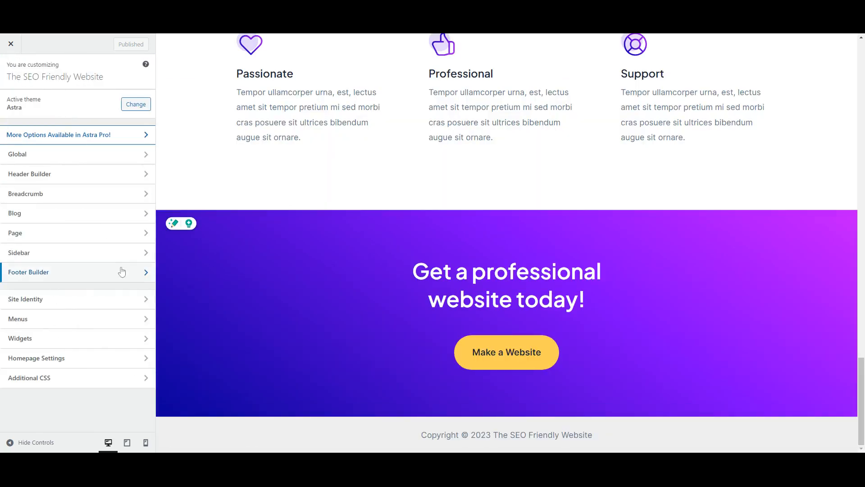
click(122, 304)
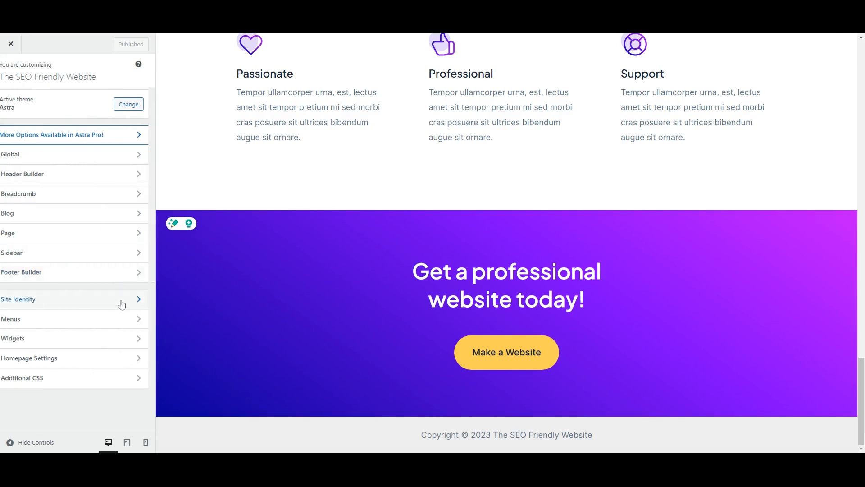
click(85, 153)
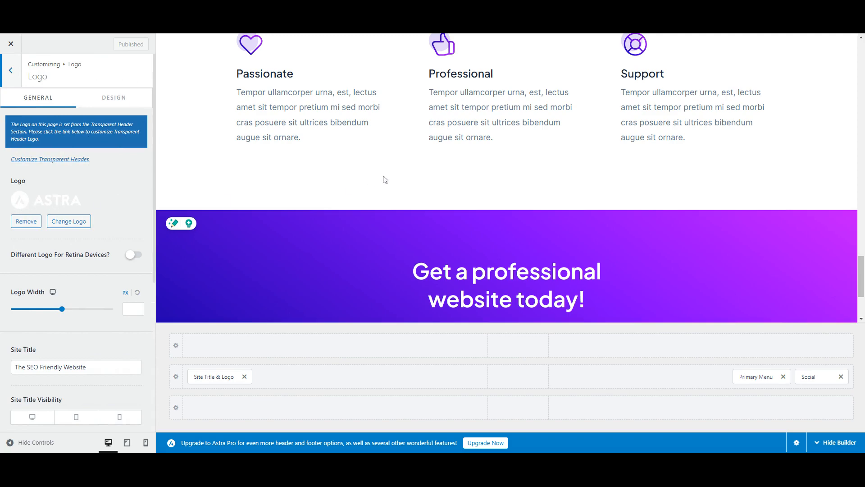
- Examine the logo, site title and tagline settings, then return to the main Customizer panel
scroll(392, 174, up, 15)
scroll(402, 168, up, 10)
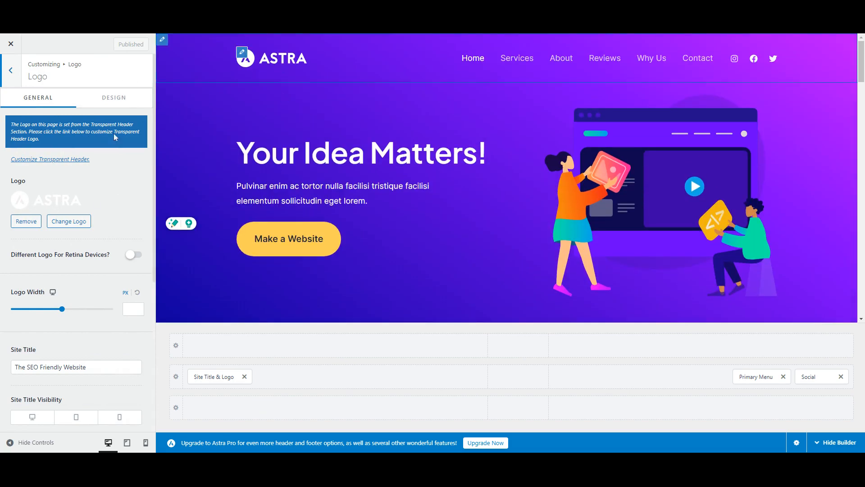
scroll(90, 273, down, 4)
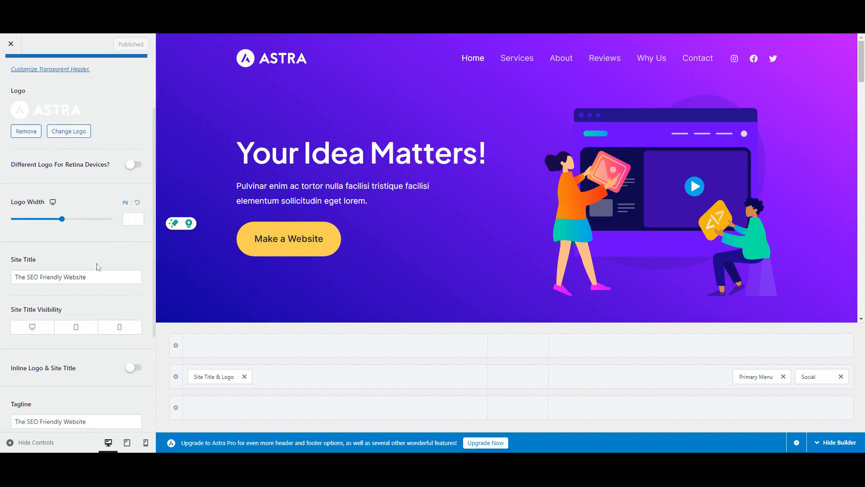
scroll(99, 267, down, 4)
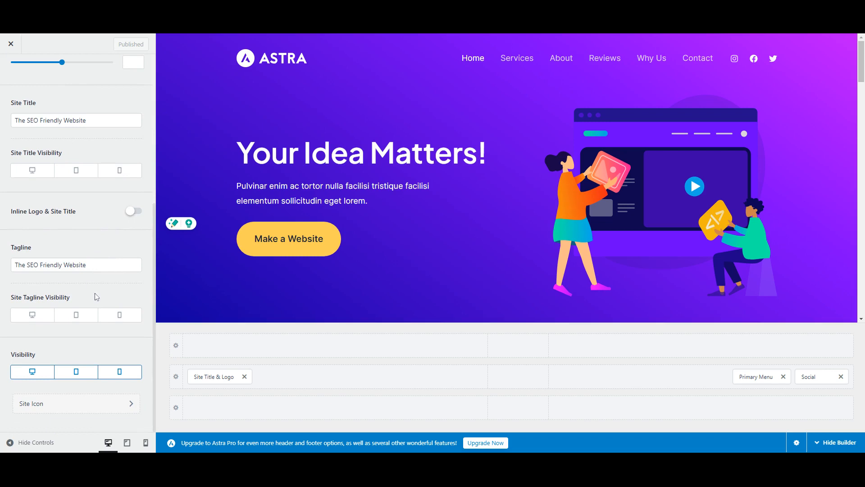
scroll(129, 256, up, 8)
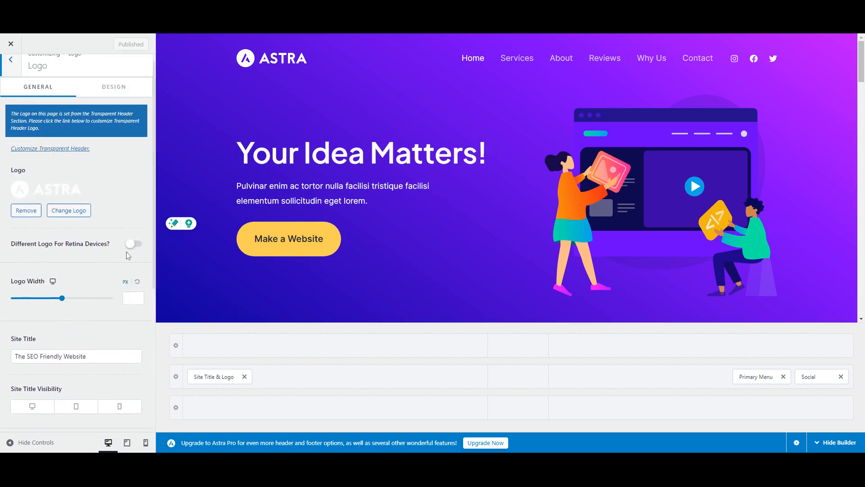
scroll(129, 256, down, 3)
scroll(129, 256, down, 3)
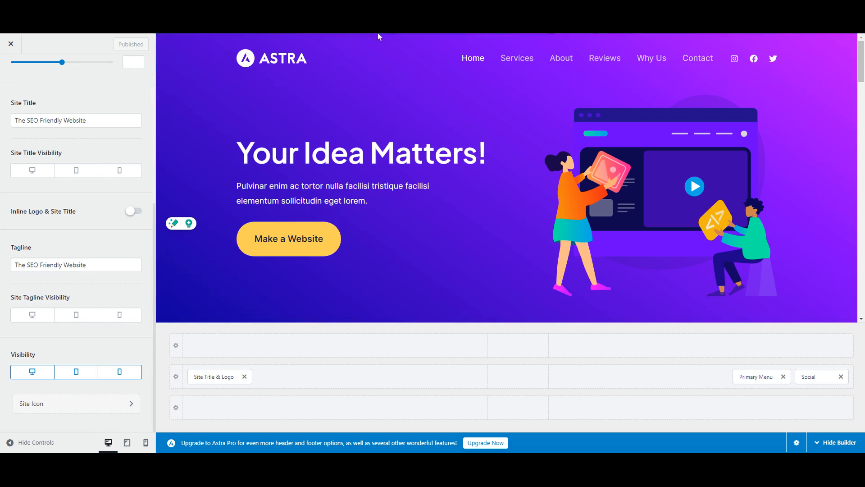
scroll(77, 150, up, 5)
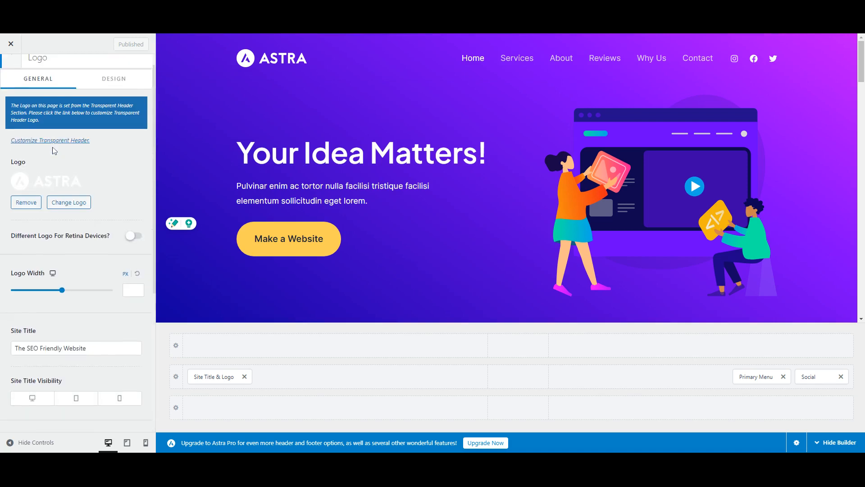
click(11, 71)
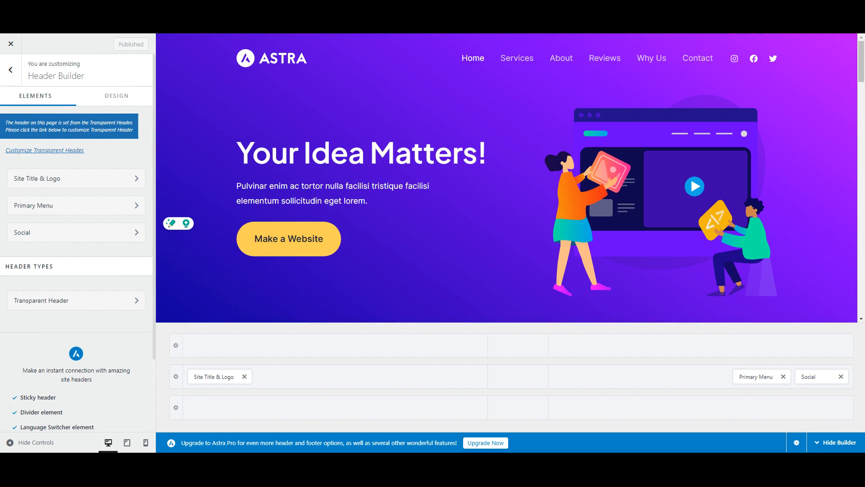
scroll(126, 191, down, 2)
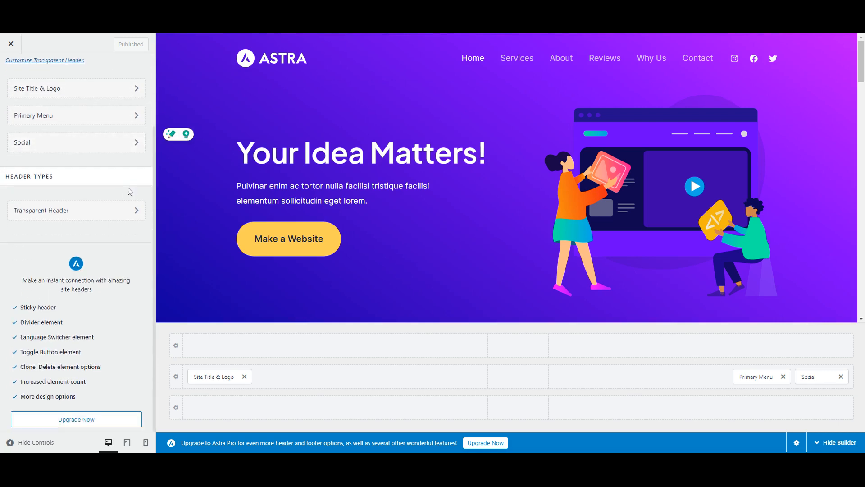
scroll(128, 187, up, 2)
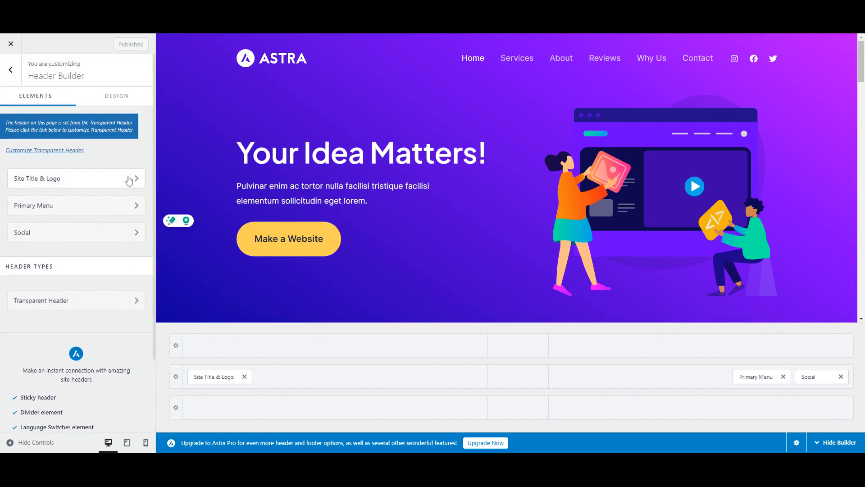
click(9, 73)
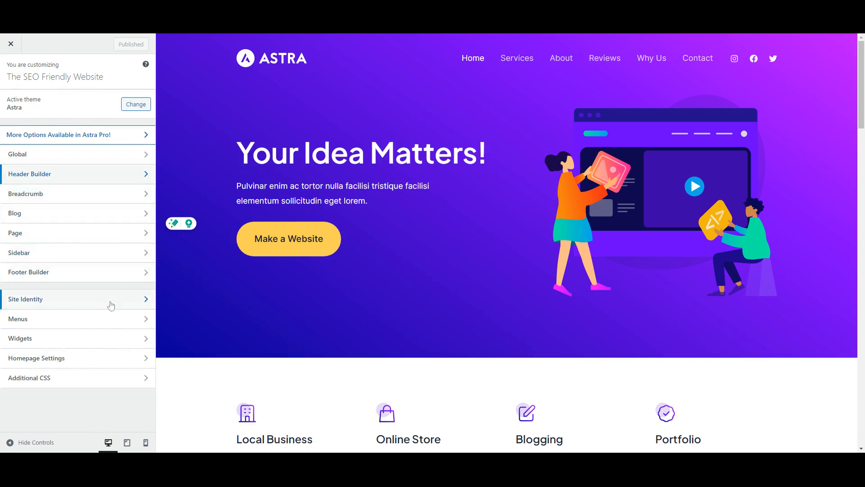
- Examine the Menus section and the mobile preview's hamburger menu
click(109, 320)
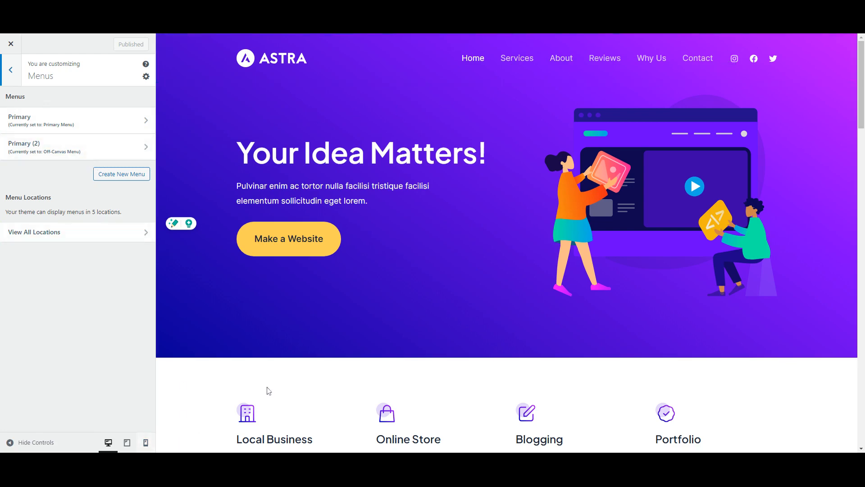
scroll(460, 245, down, 20)
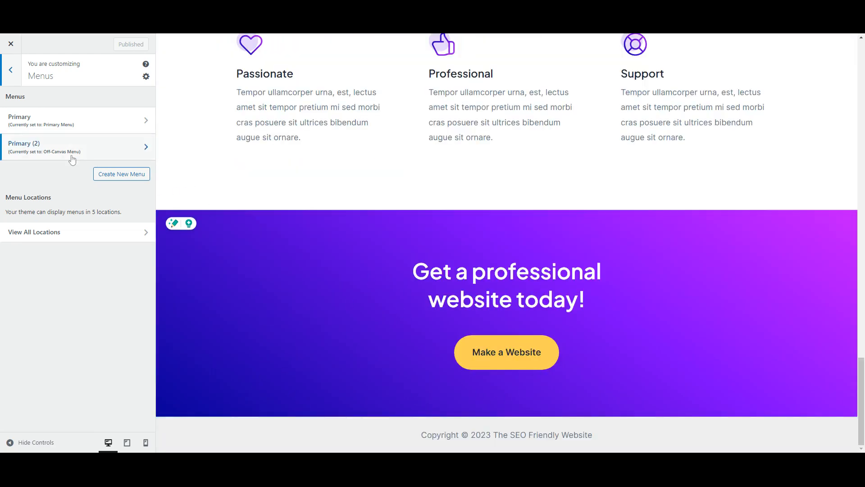
click(147, 447)
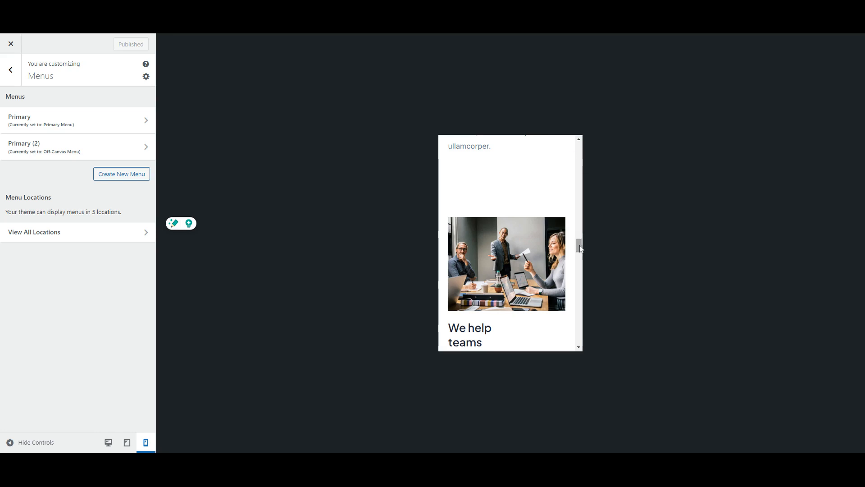
drag(578, 246, 578, 150)
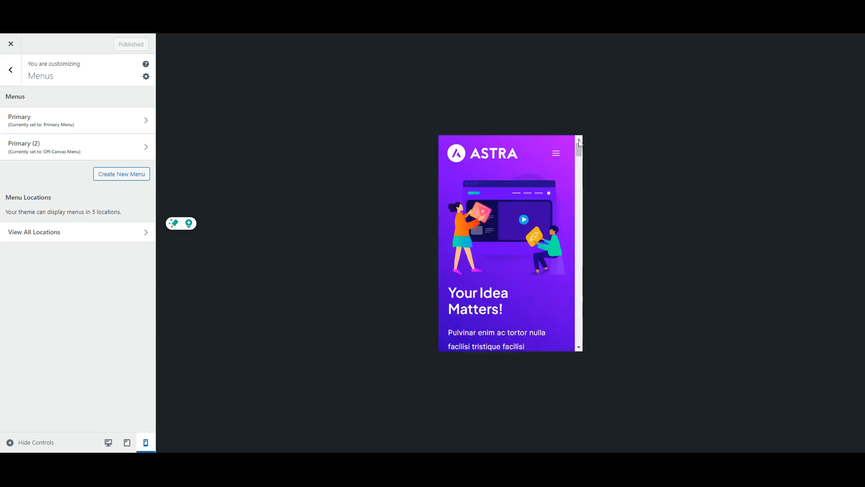
click(557, 159)
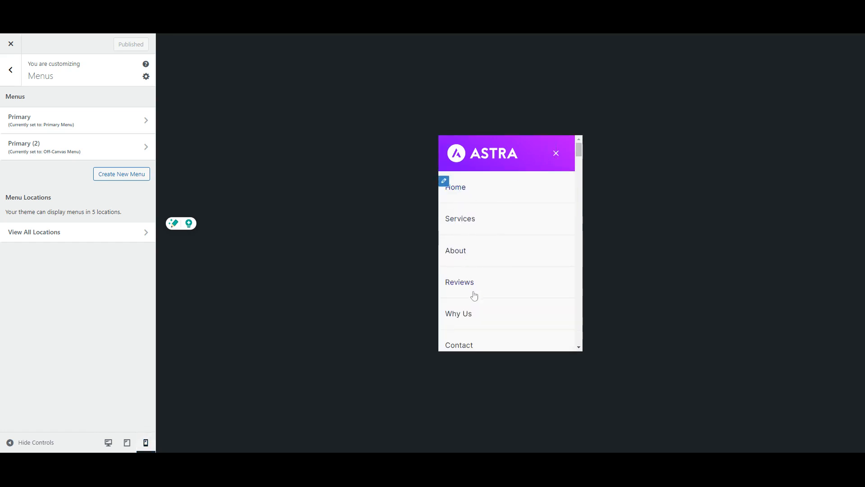
scroll(473, 295, down, 3)
scroll(481, 284, up, 3)
click(557, 155)
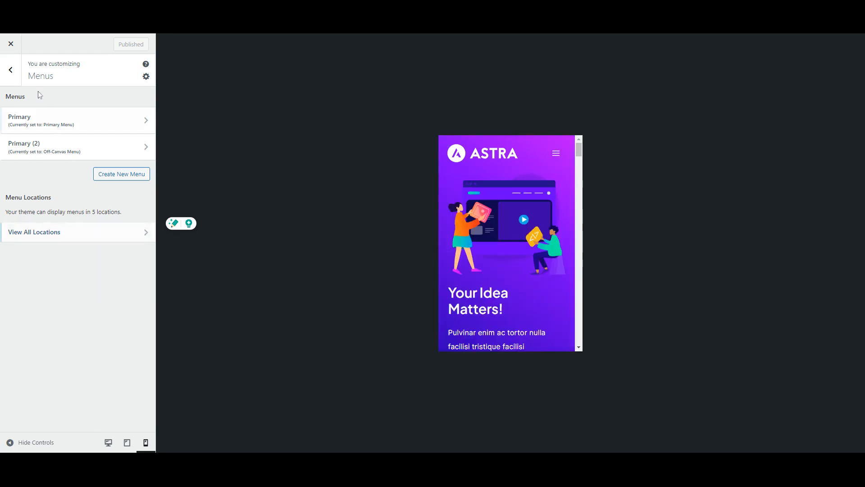
click(11, 70)
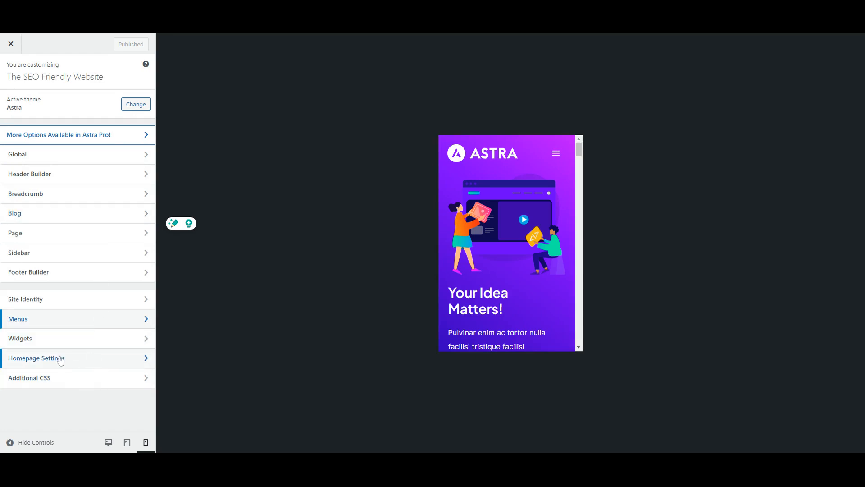
- Review the Homepage Settings options and the Additional CSS section
click(98, 360)
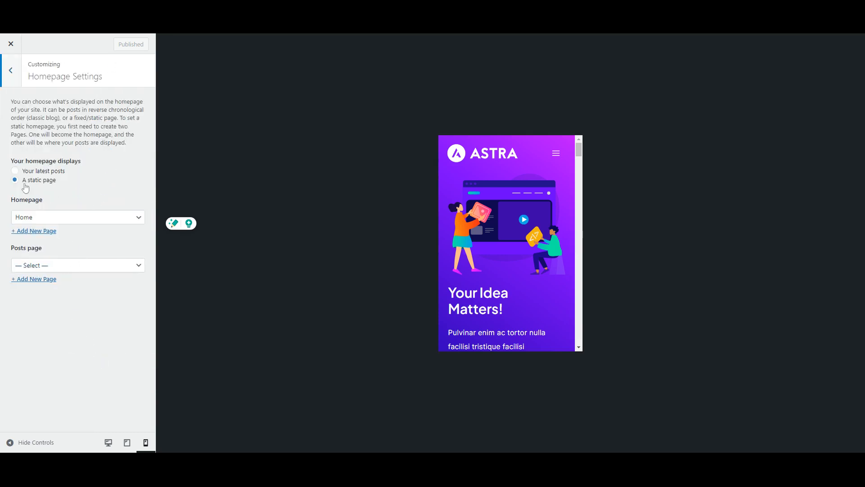
click(62, 222)
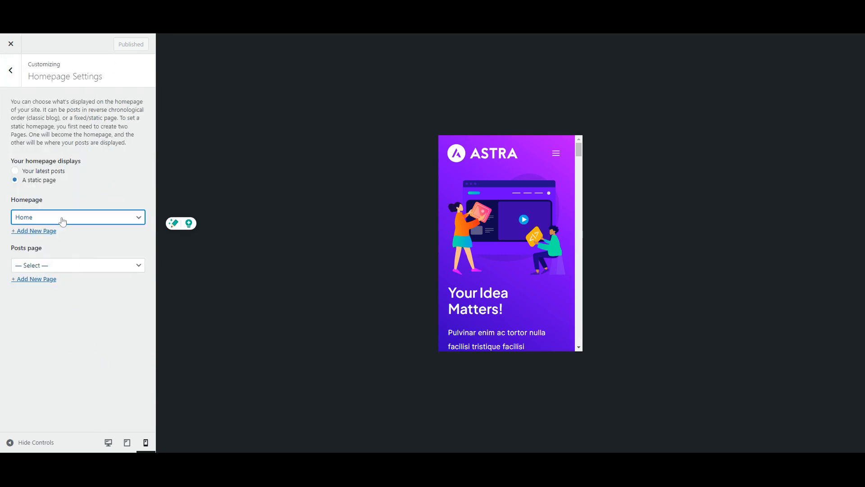
click(70, 203)
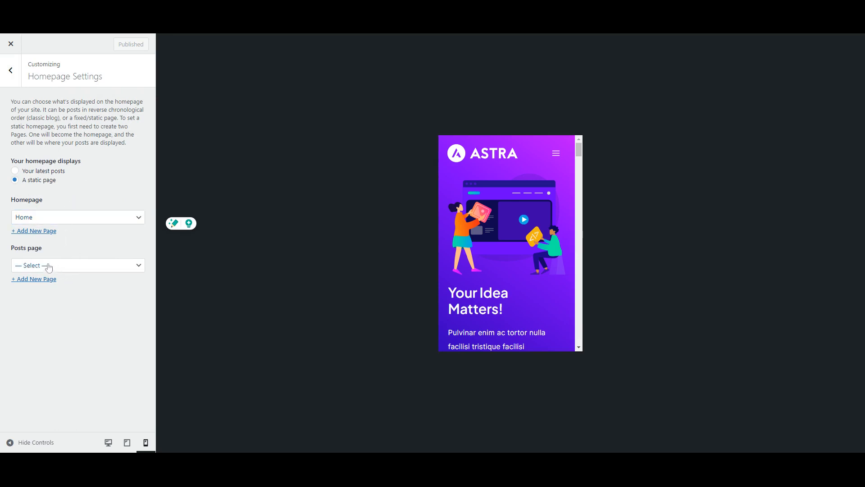
click(62, 269)
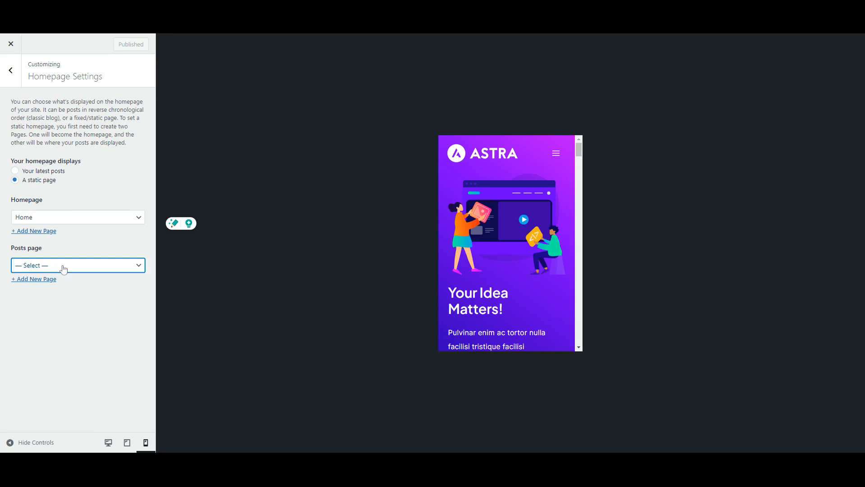
click(70, 250)
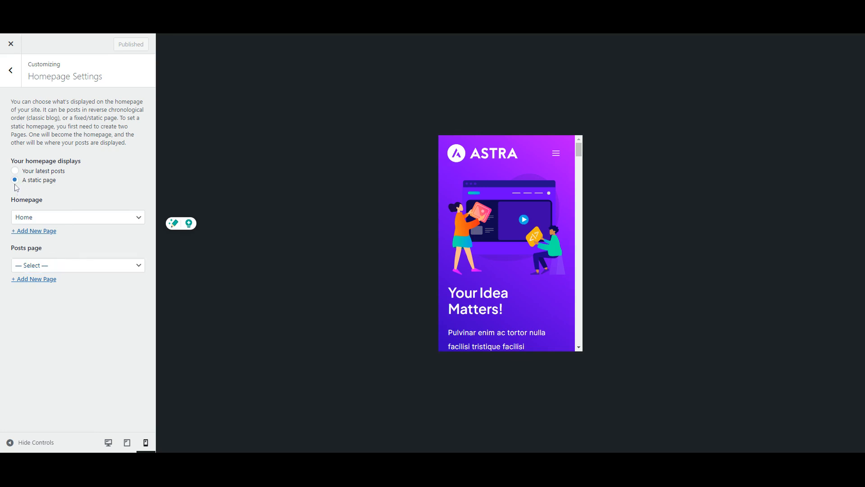
click(11, 71)
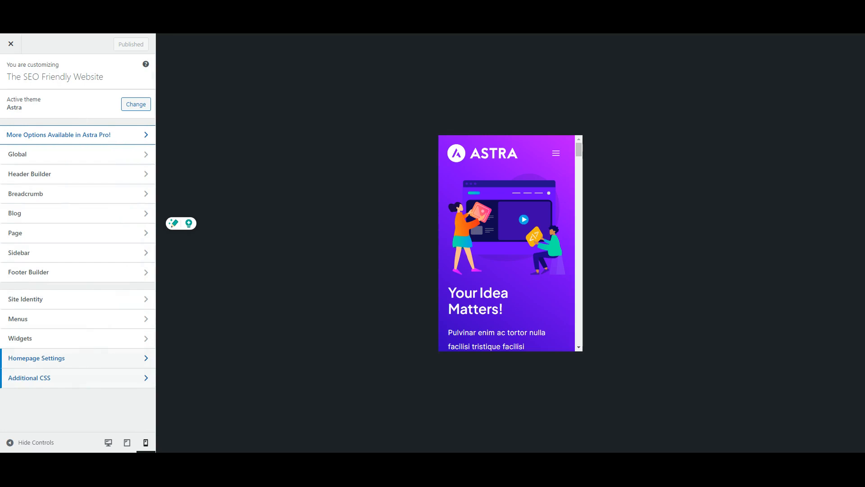
click(77, 379)
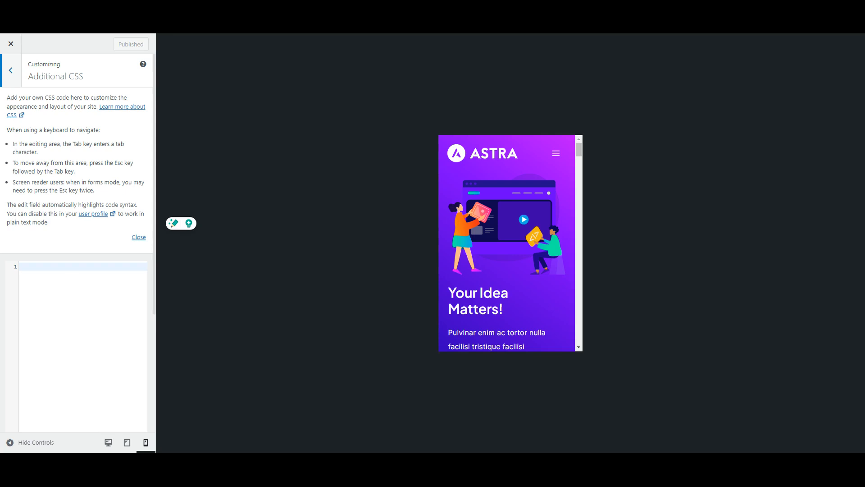
click(11, 71)
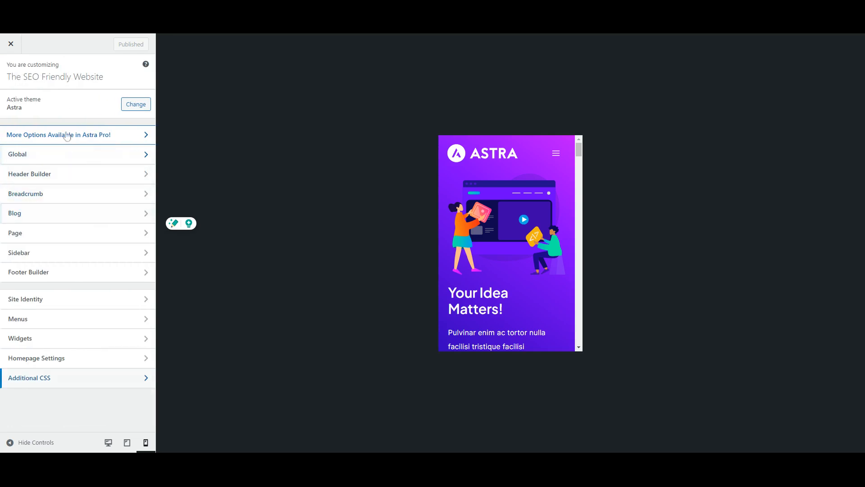
- Preview the site in tablet and mobile views, opening the mobile menu and scrolling the page
click(108, 444)
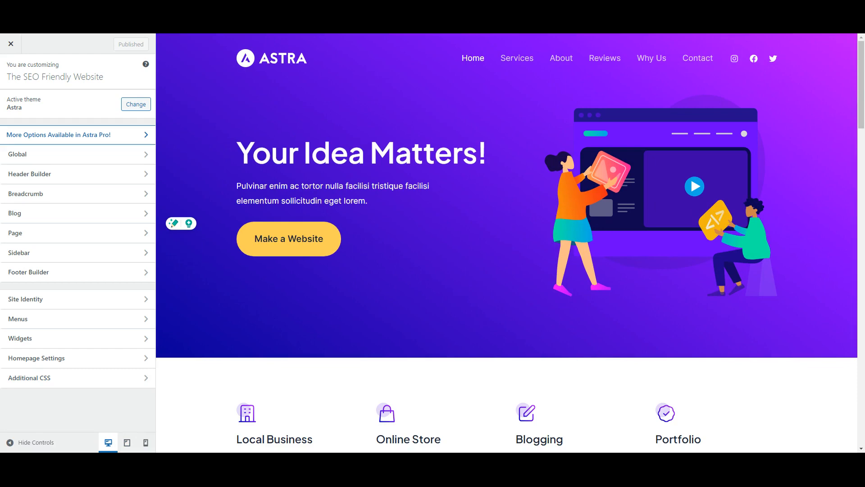
click(128, 447)
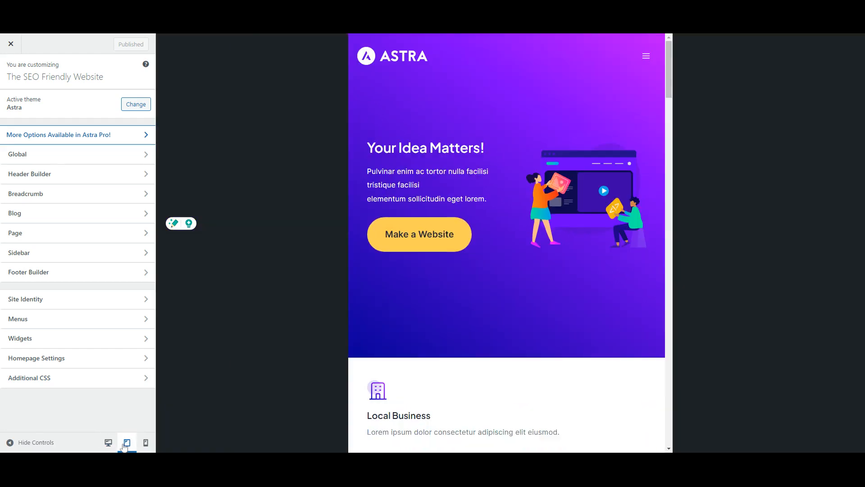
scroll(558, 224, down, 12)
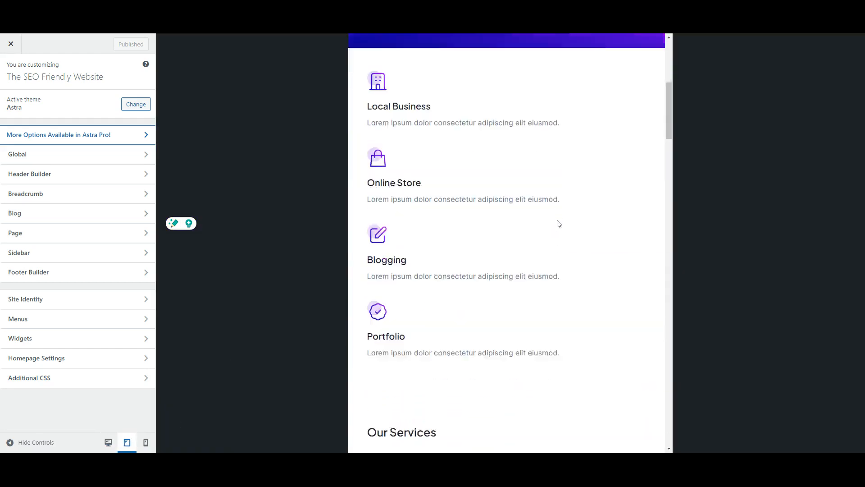
click(145, 443)
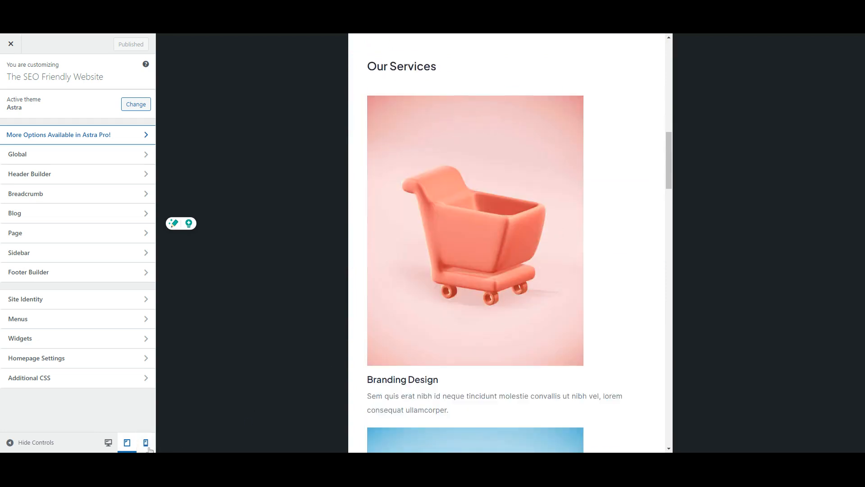
scroll(559, 225, up, 12)
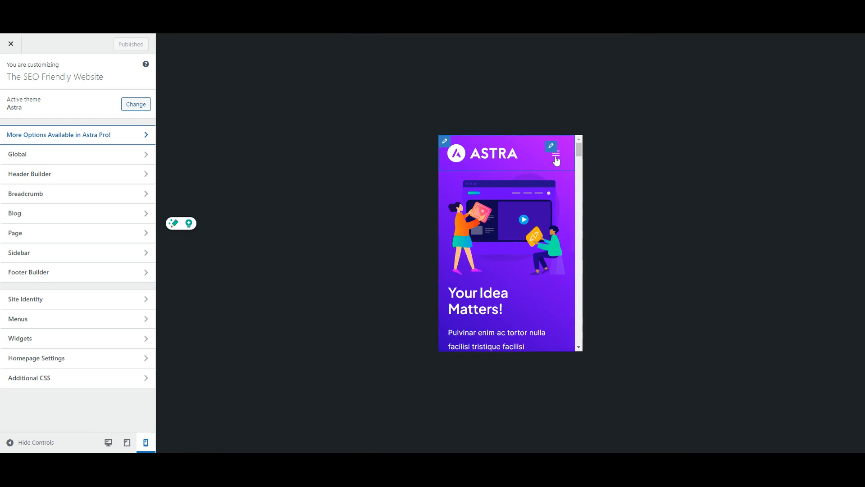
click(556, 157)
click(557, 157)
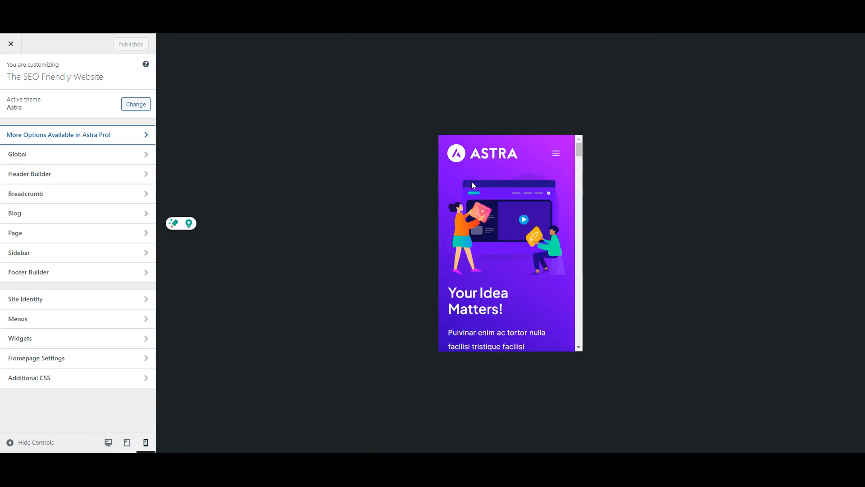
mouse_move(519, 153)
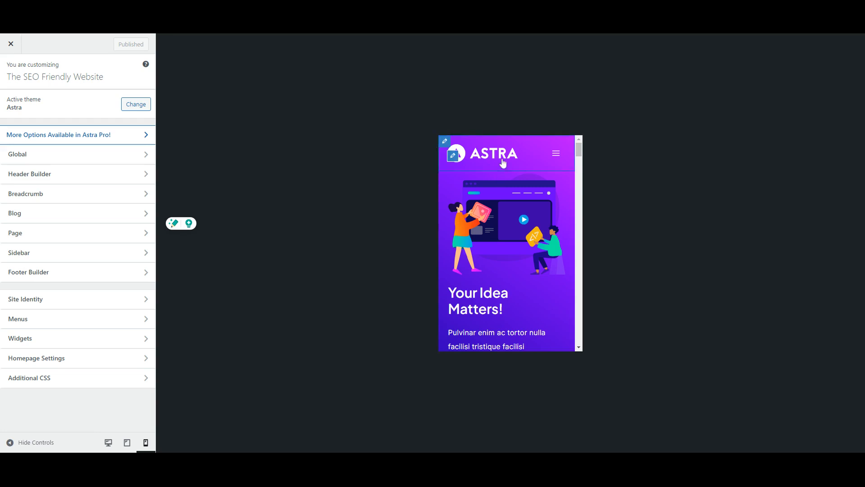
scroll(505, 175, down, 3)
scroll(518, 200, down, 4)
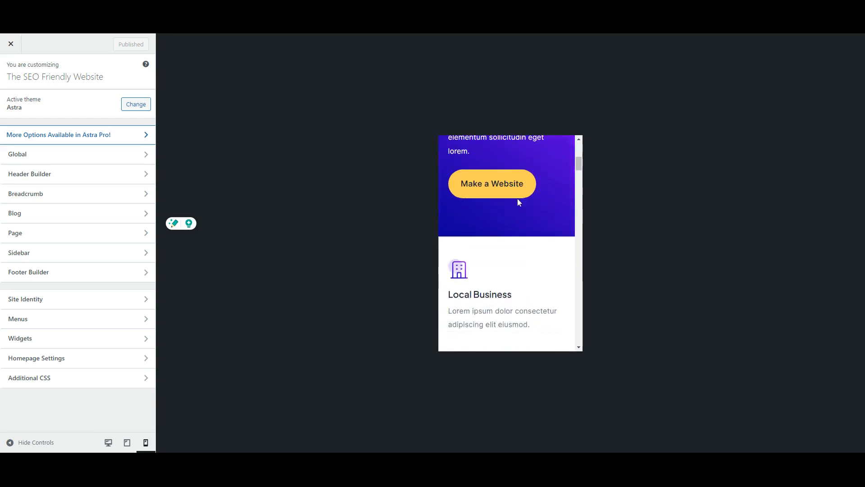
scroll(518, 201, up, 7)
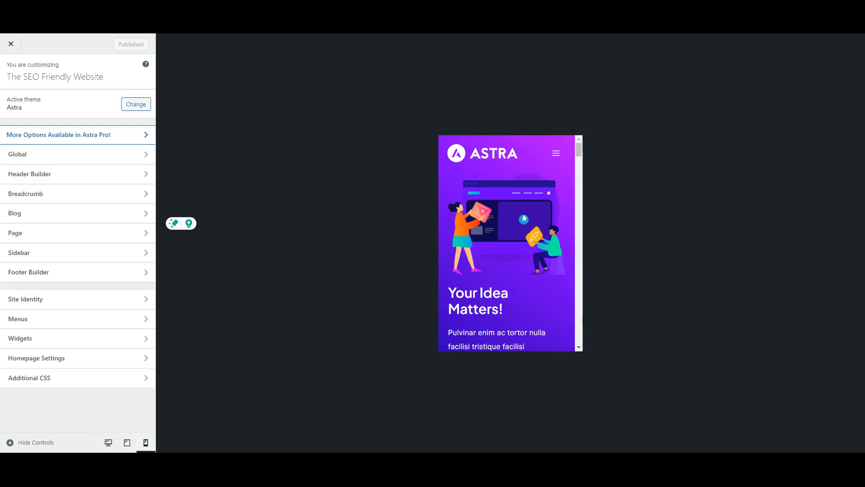
scroll(523, 218, down, 10)
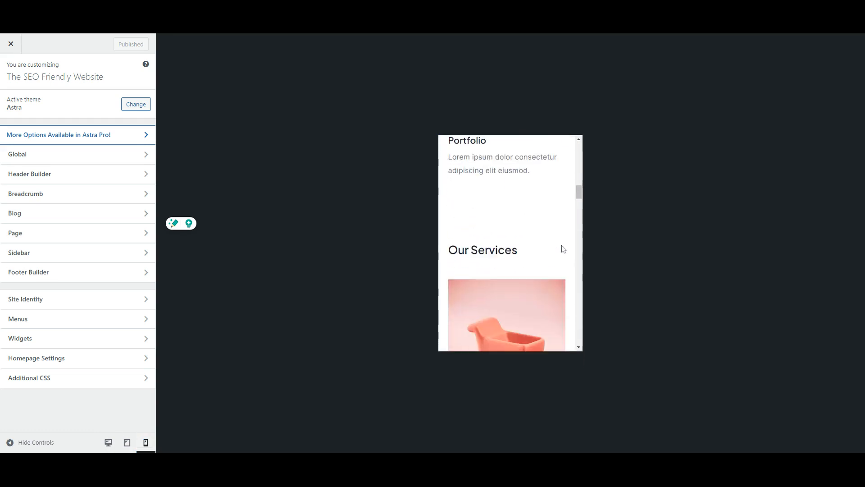
scroll(564, 249, down, 3)
- Switch between desktop, tablet and mobile previews to compare the responsive layout
click(108, 443)
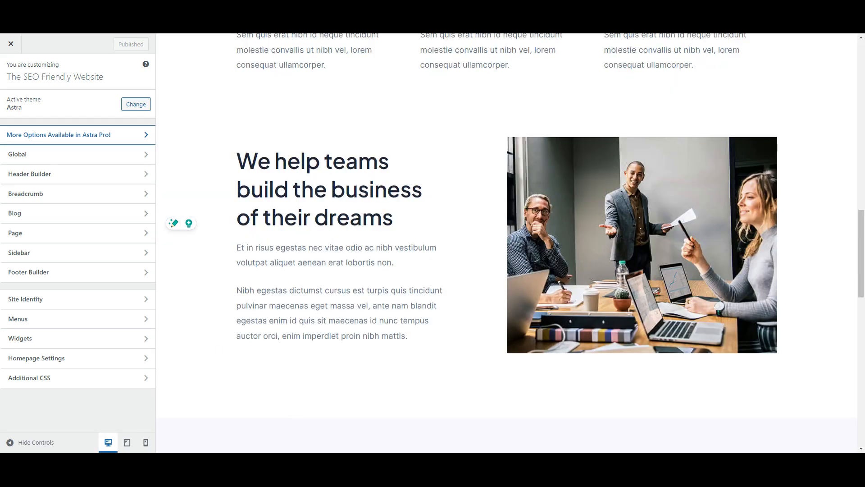
click(128, 443)
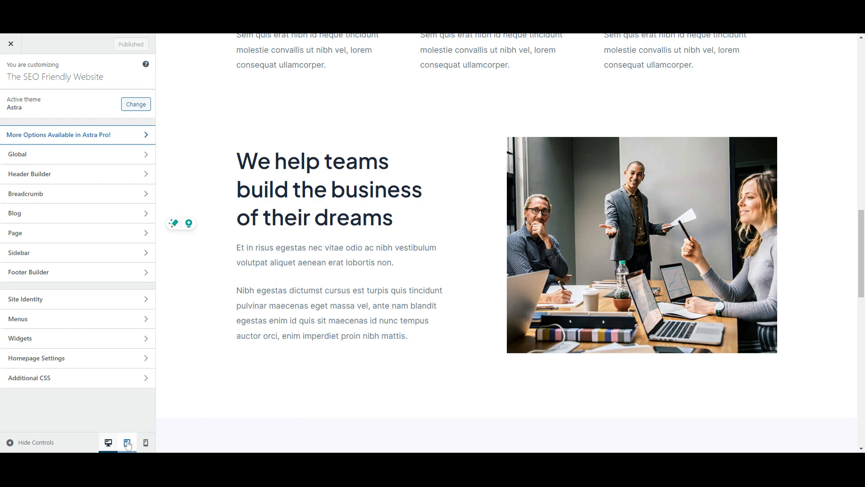
click(145, 443)
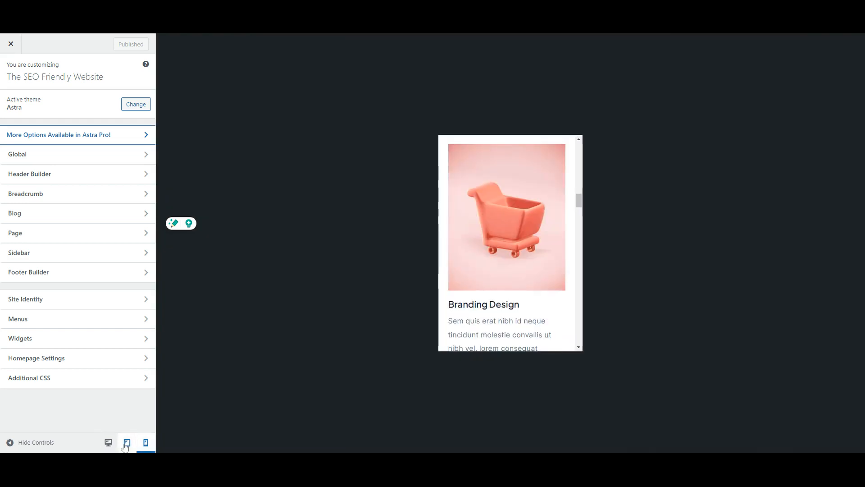
click(127, 443)
click(146, 444)
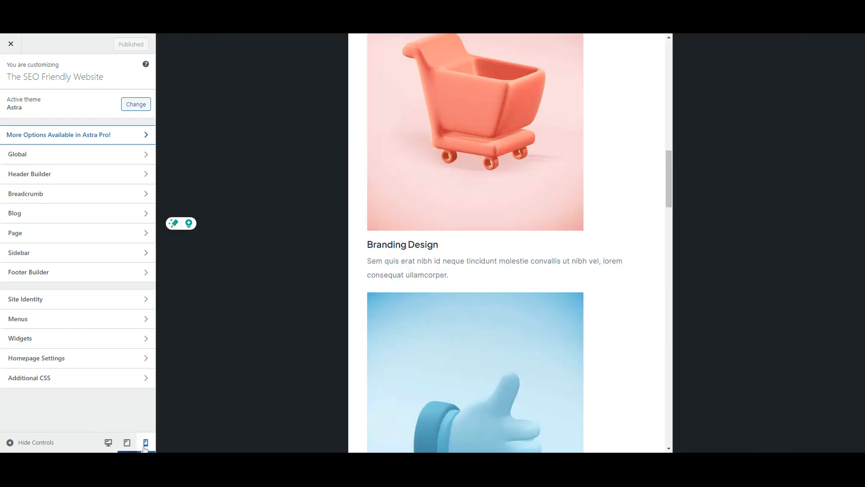
click(127, 443)
click(108, 443)
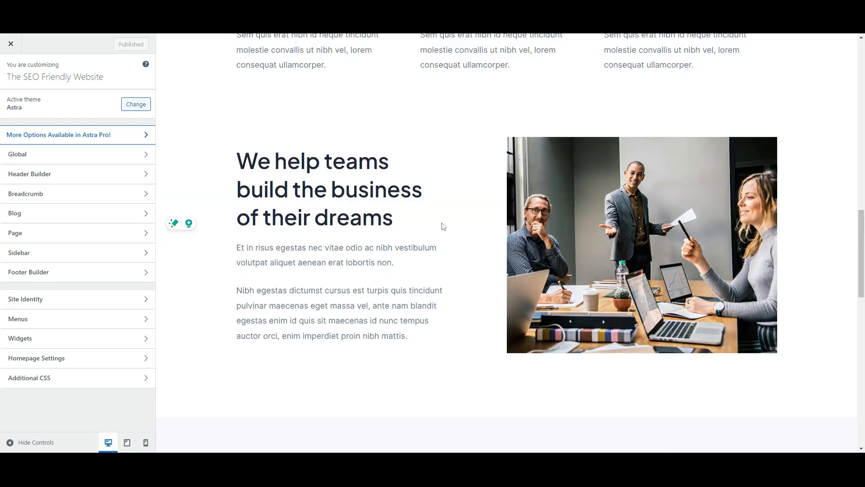
scroll(442, 226, up, 15)
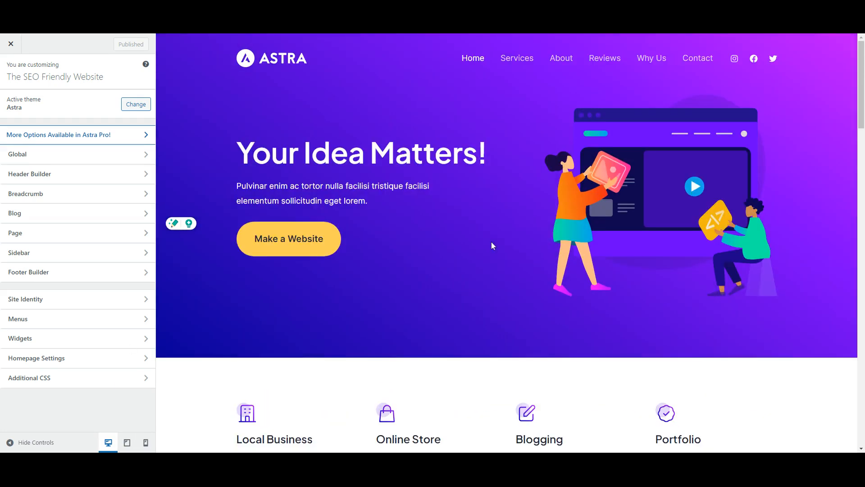